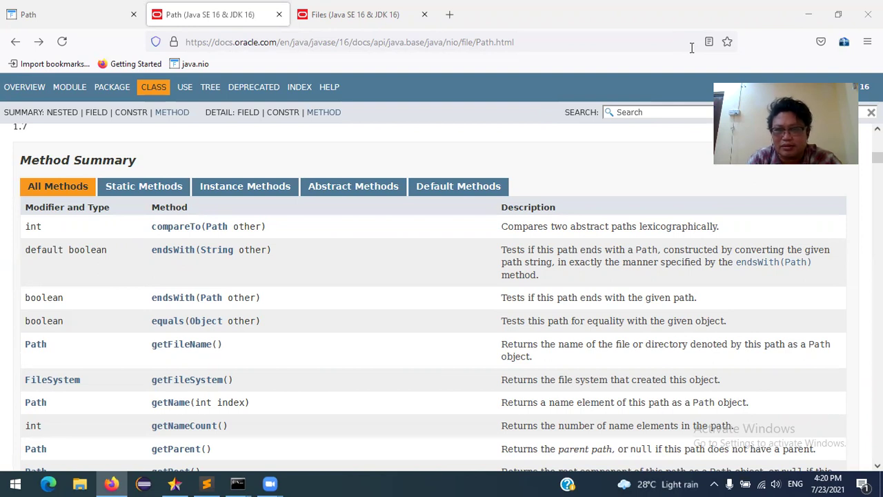
Select the docs.oracle.com URL in the Firefox address bar to enter a new address
left_click(546, 47)
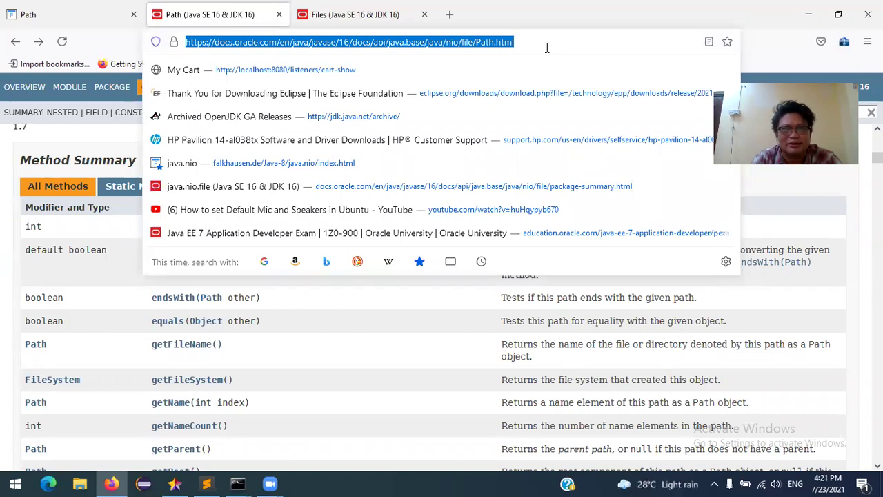
Search Google for 'mysql download', open the MySQL Downloads result, then MySQL Community (GPL) Downloads
type("mysql do")
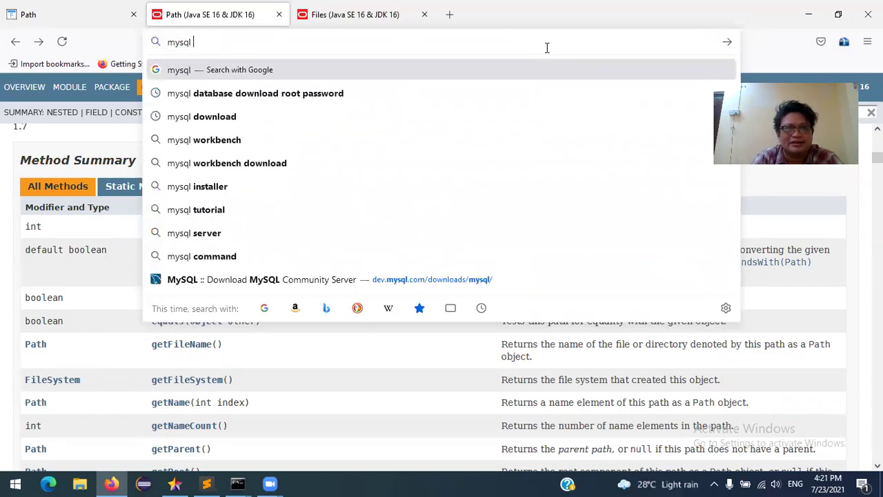
type("wnload")
key("Return")
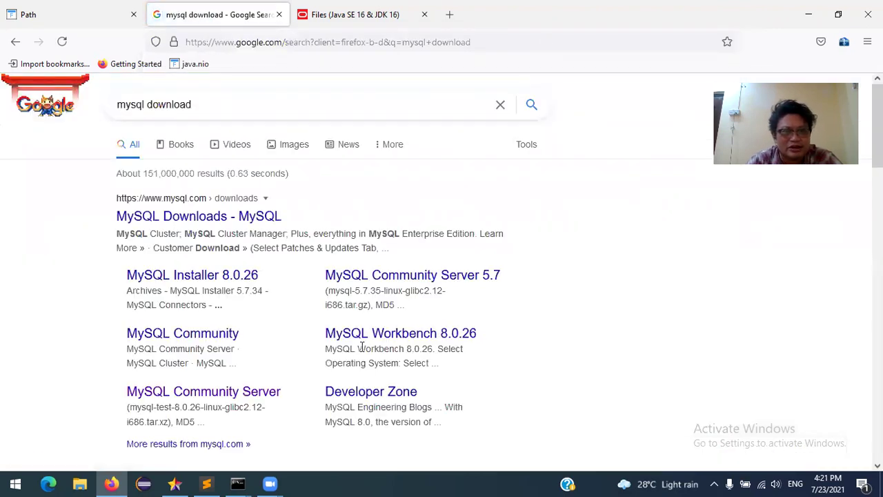
left_click(198, 217)
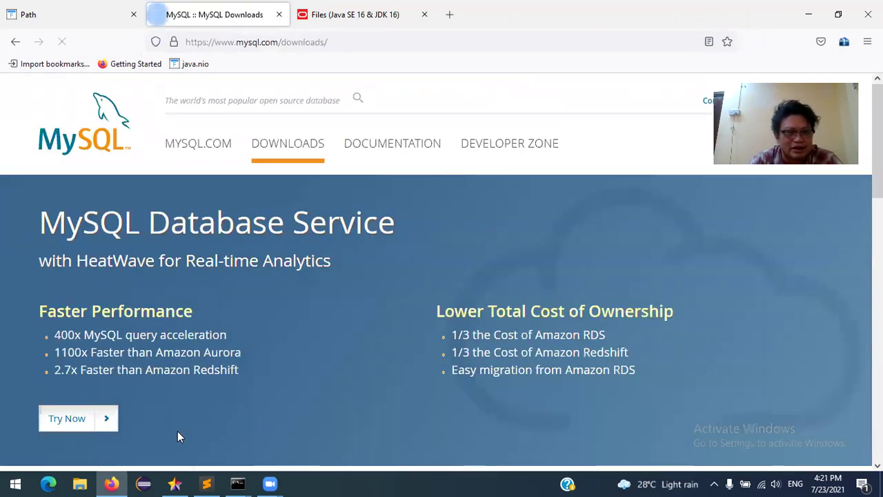
scroll(177, 436, "down", 3)
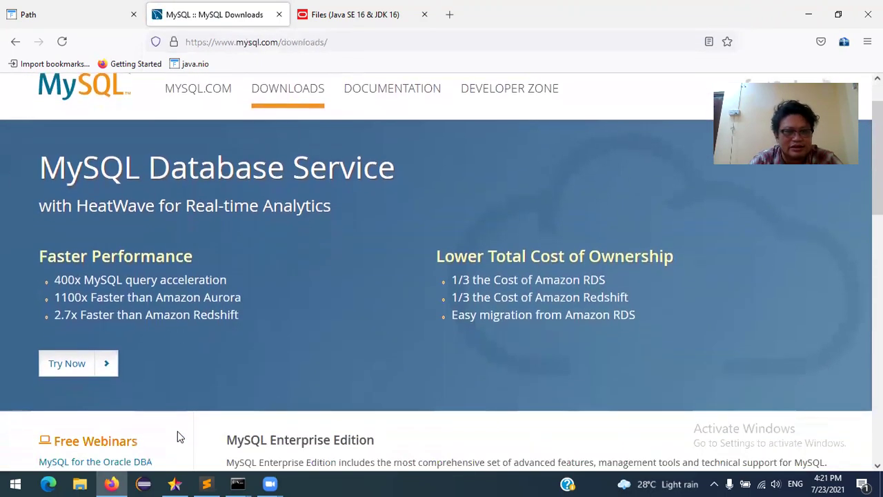
scroll(177, 436, "down", 4)
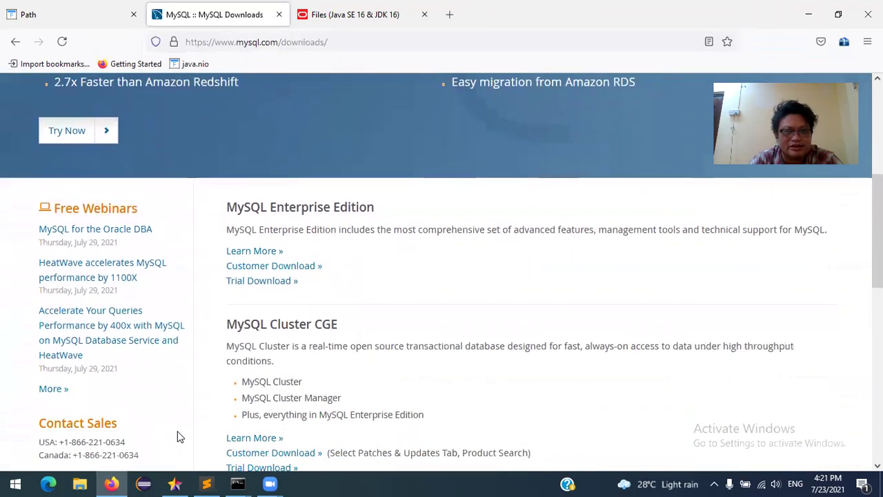
scroll(177, 436, "down", 1)
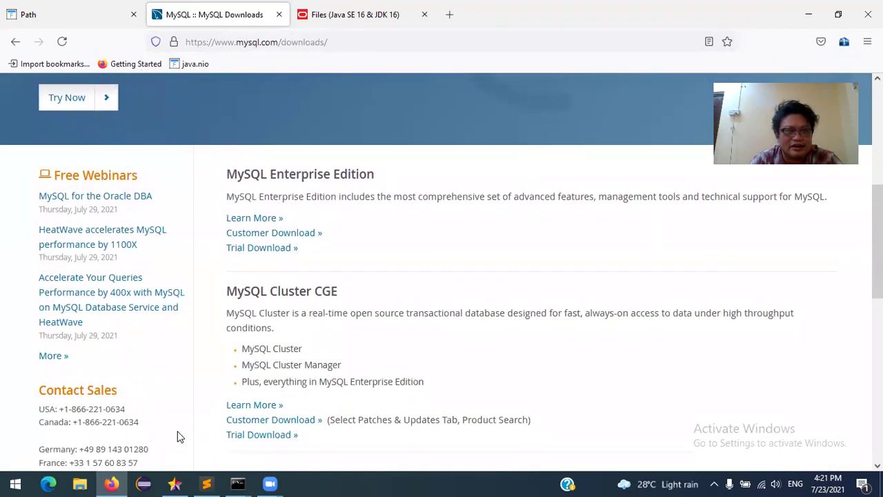
scroll(177, 436, "down", 3)
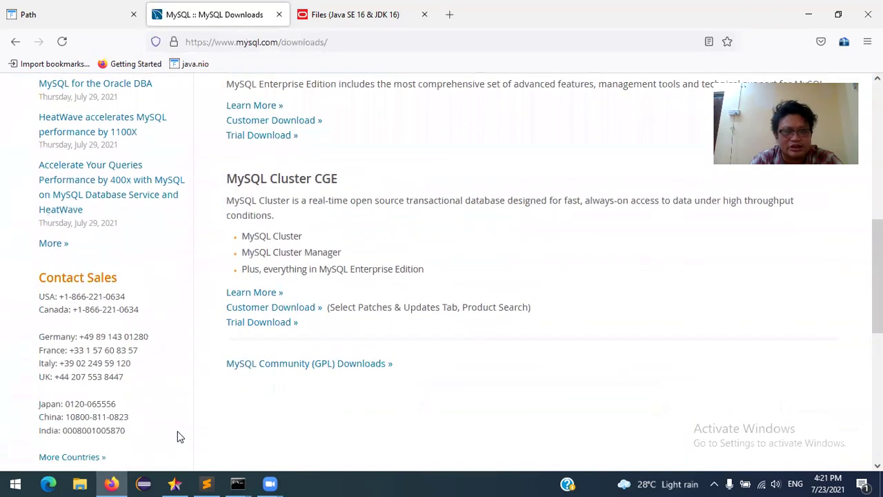
left_click(289, 366)
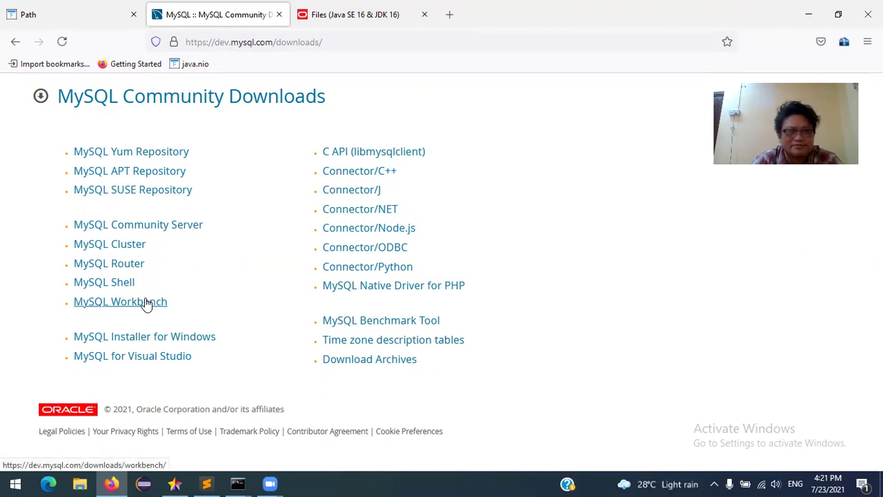
Open MySQL Community Server 8.0.26 and review its Windows Installer MSI and ZIP Archive downloads
left_click(161, 228)
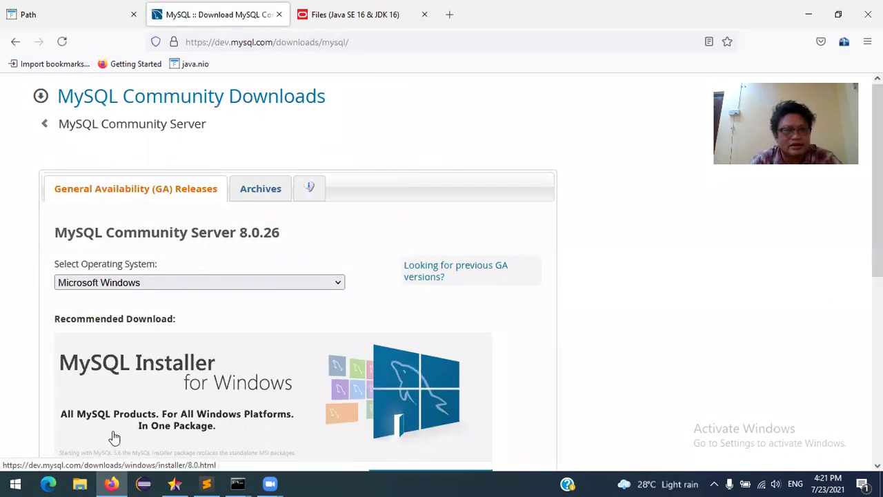
scroll(115, 437, "down", 1)
scroll(115, 437, "down", 3)
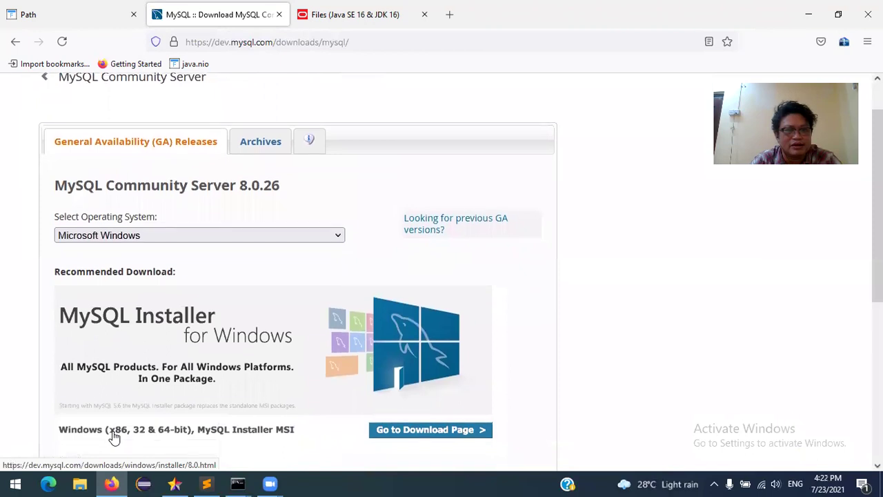
scroll(114, 437, "down", 2)
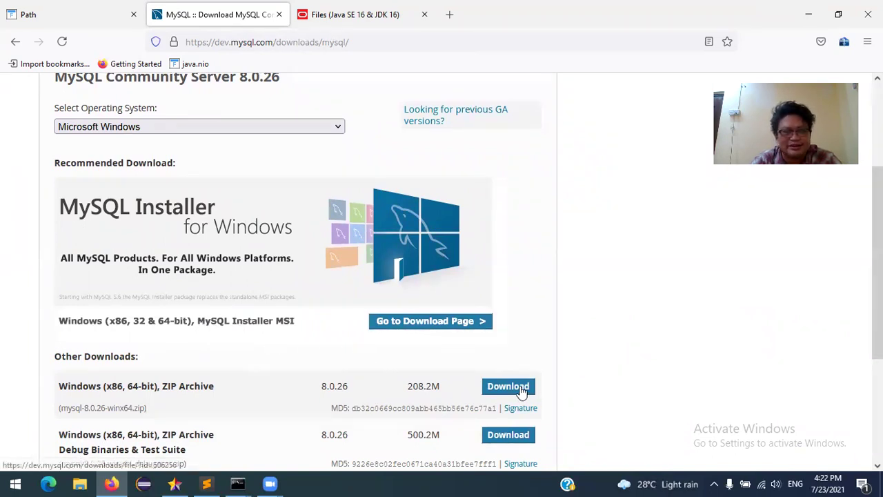
scroll(521, 392, "down", 2)
scroll(521, 392, "down", 3)
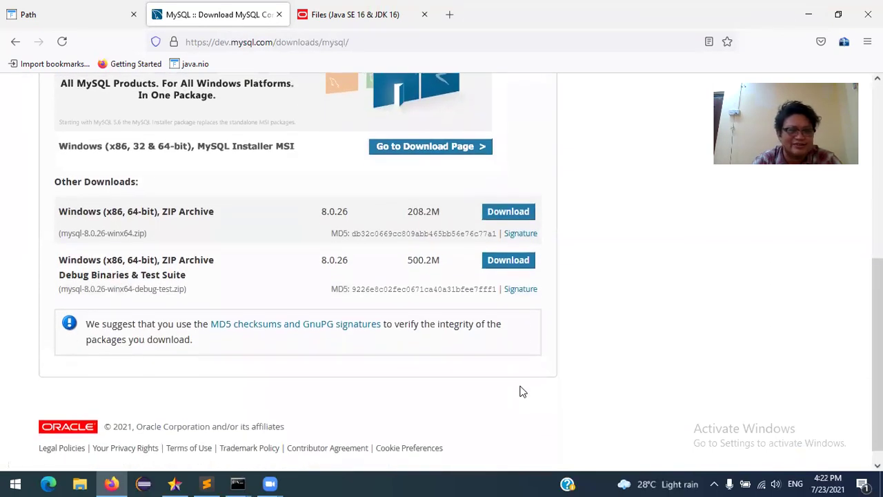
scroll(520, 392, "up", 1)
scroll(522, 391, "up", 1)
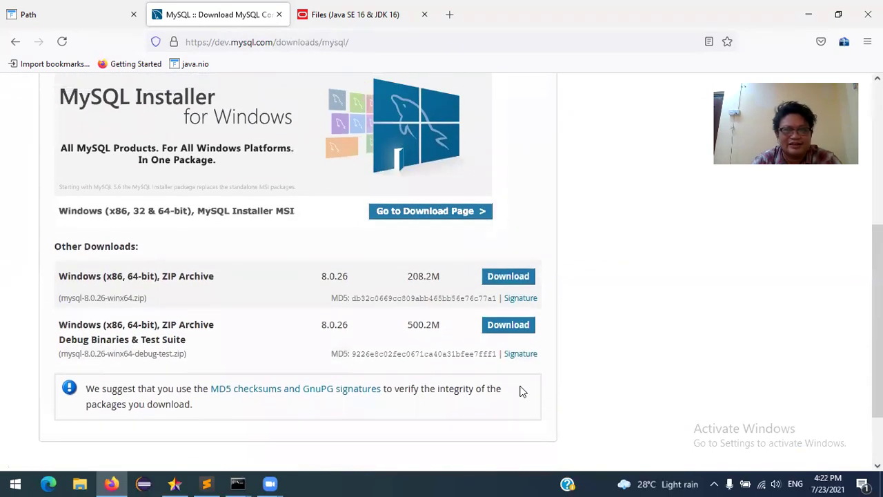
Open the MySQL Installer 8.0.26 page, review its 2.4M and 450.7M MSI installers, and list the operating systems
left_click(449, 212)
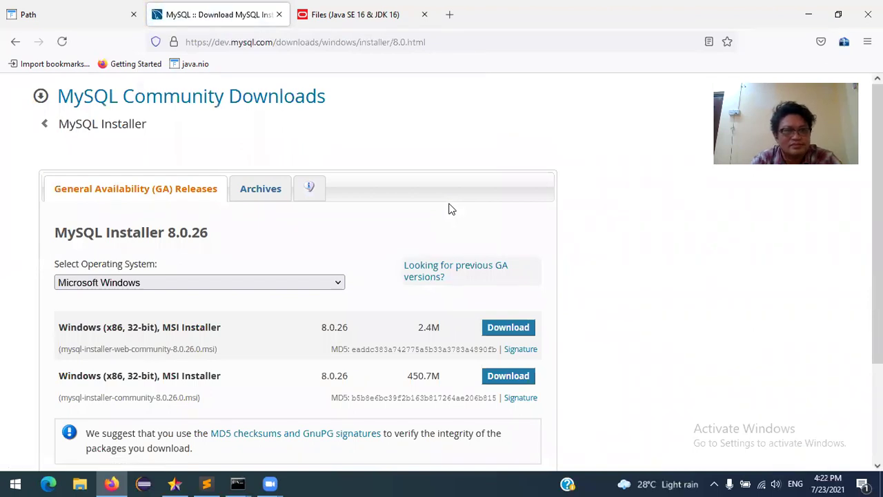
scroll(449, 210, "down", 1)
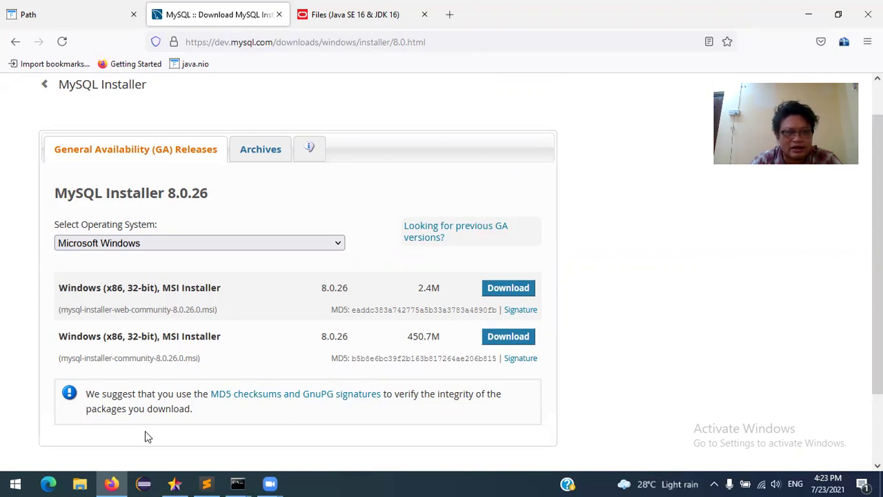
scroll(145, 436, "down", 1)
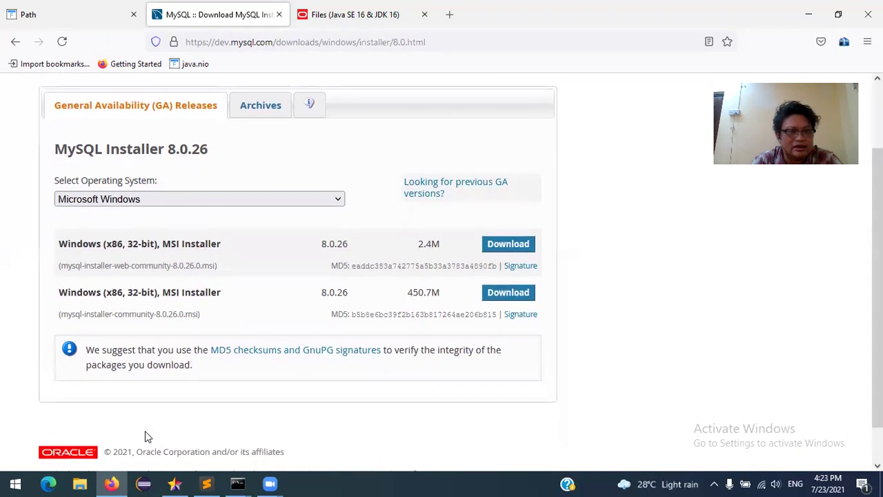
scroll(146, 436, "down", 1)
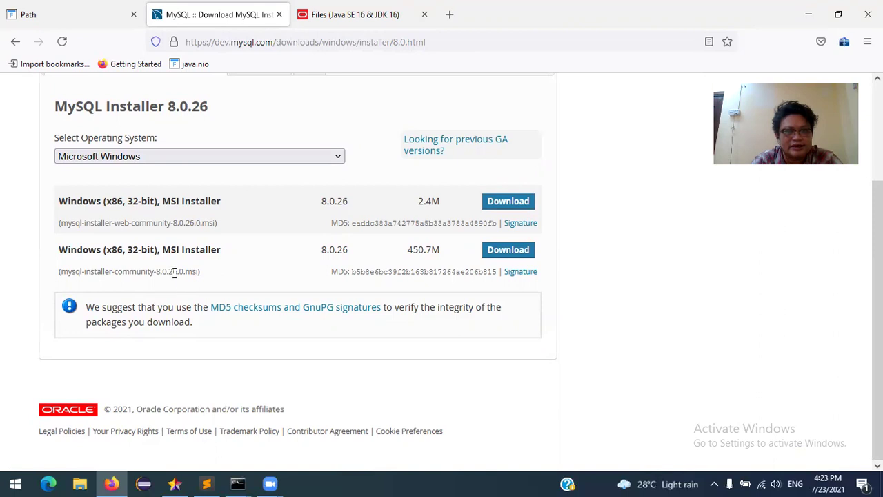
scroll(181, 270, "up", 1)
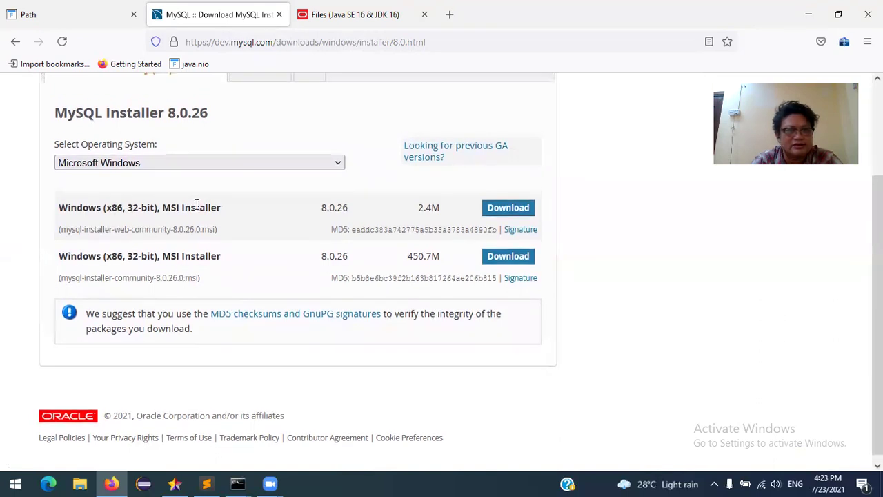
left_click(223, 164)
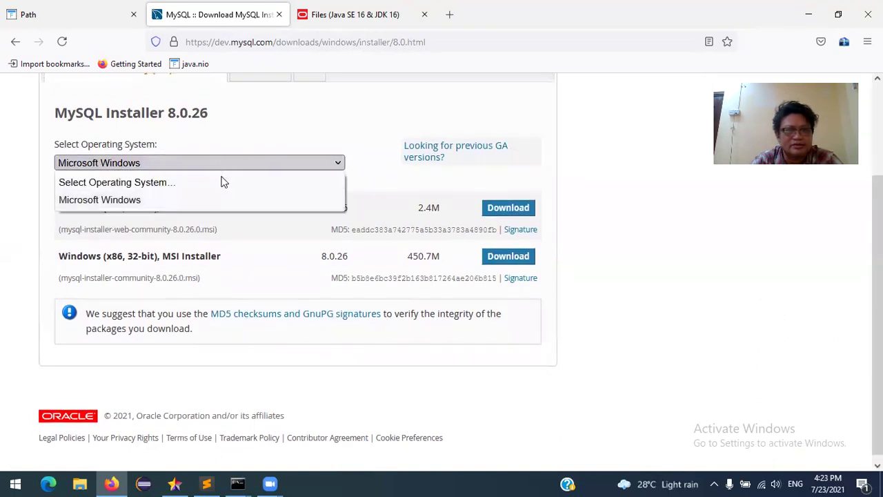
Keep Microsoft Windows selected and download the 450.7M full MSI installer
left_click(219, 198)
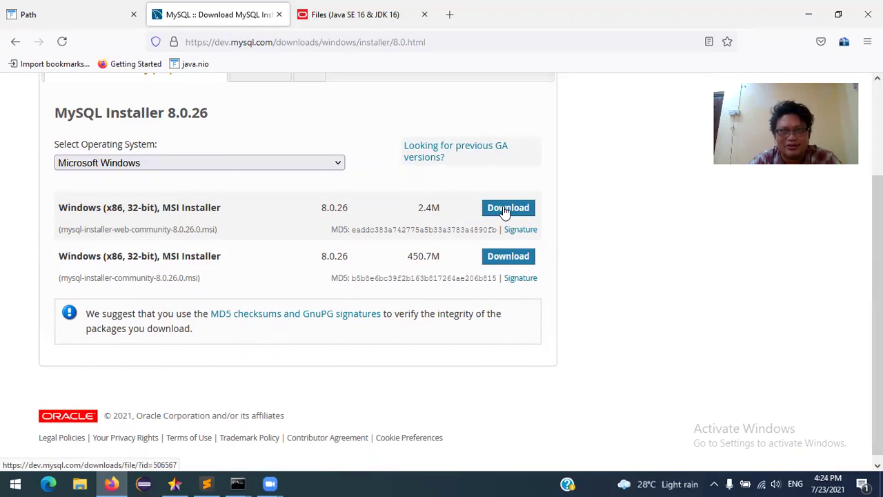
left_click(506, 259)
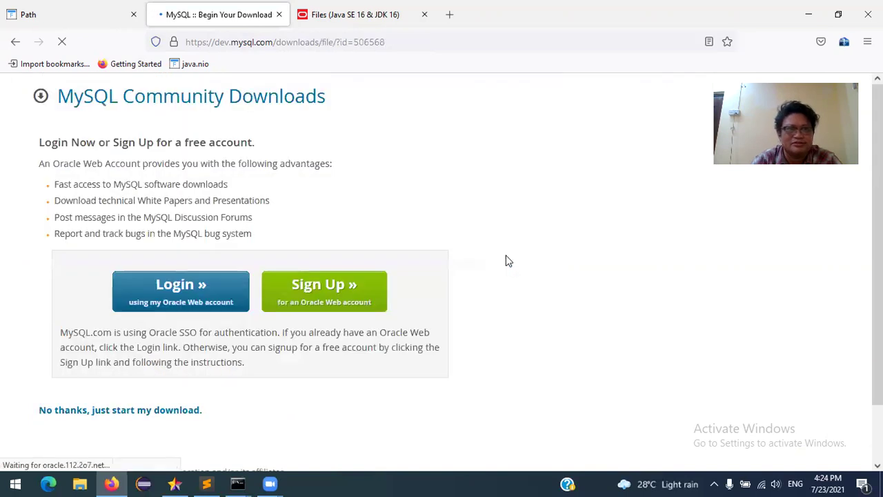
Go to the Oracle account Login page and open Create Account in a new tab
left_click(181, 298)
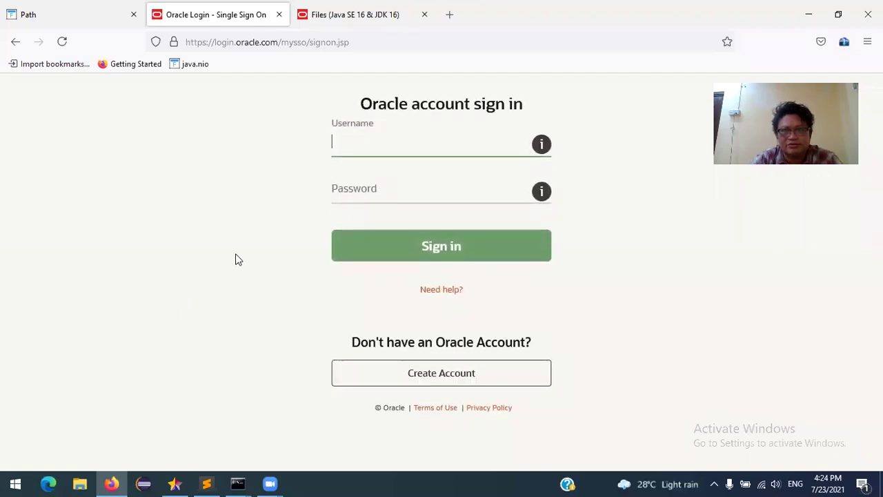
left_click(402, 373)
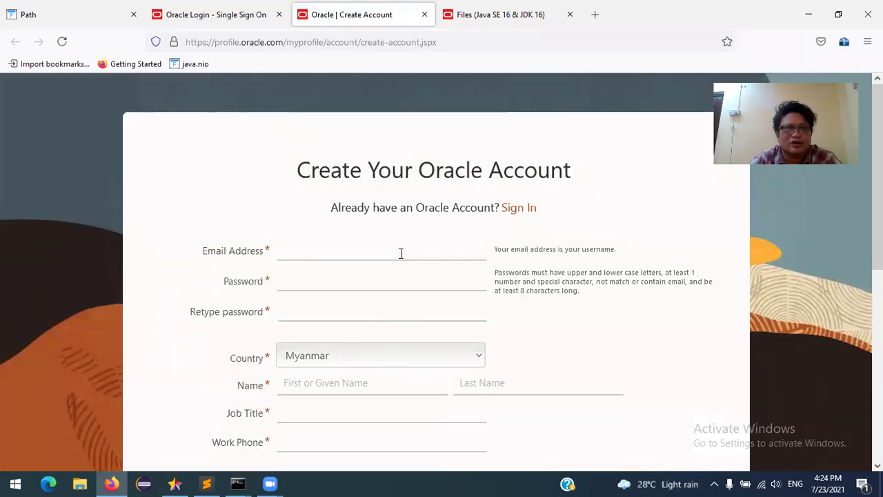
Return to the Oracle Login tab and go back four pages to the MySQL Community Downloads index
left_click(187, 25)
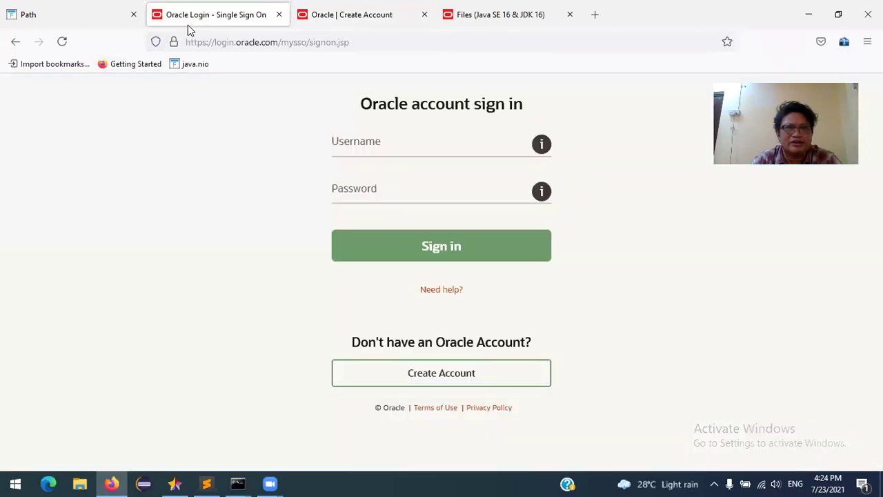
left_click(16, 43)
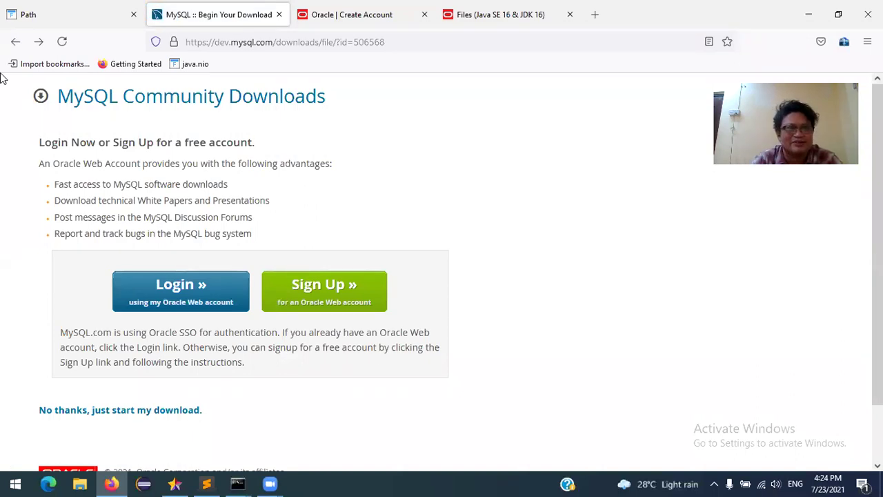
left_click(12, 45)
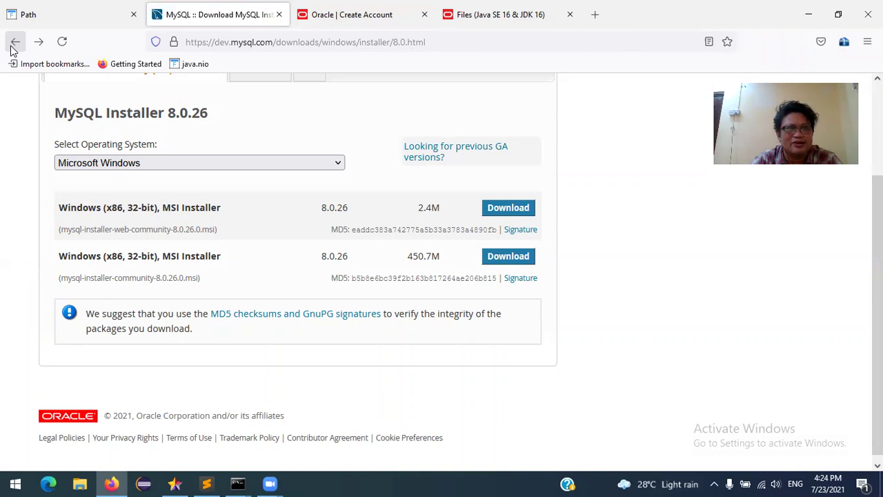
left_click(16, 44)
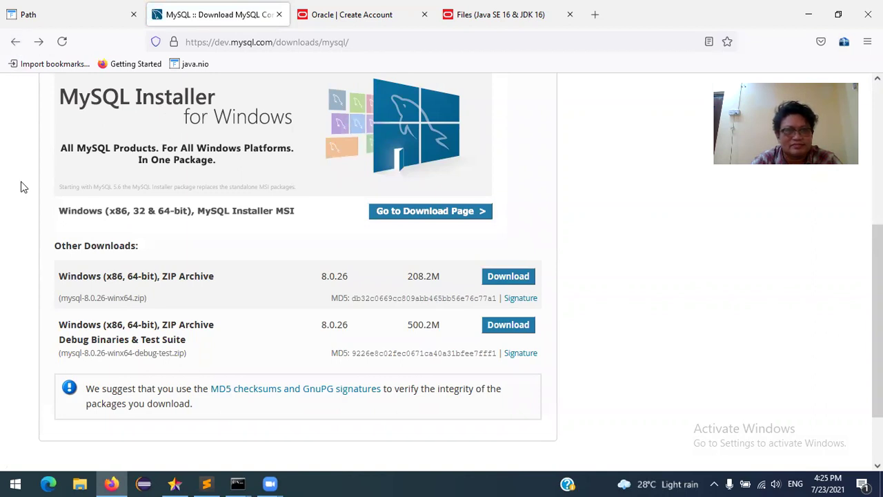
left_click(16, 42)
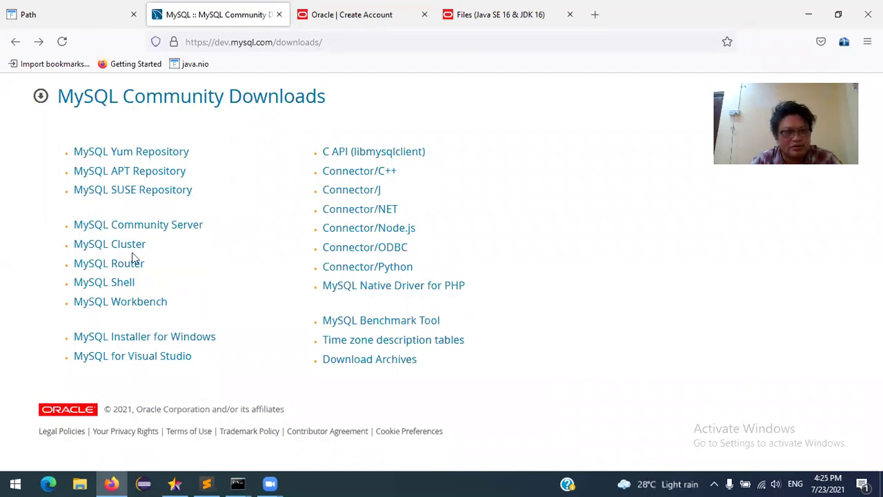
Open the MySQL Workbench 8.0.26 downloads, then the MySQL Installer for Windows download page
left_click(136, 306)
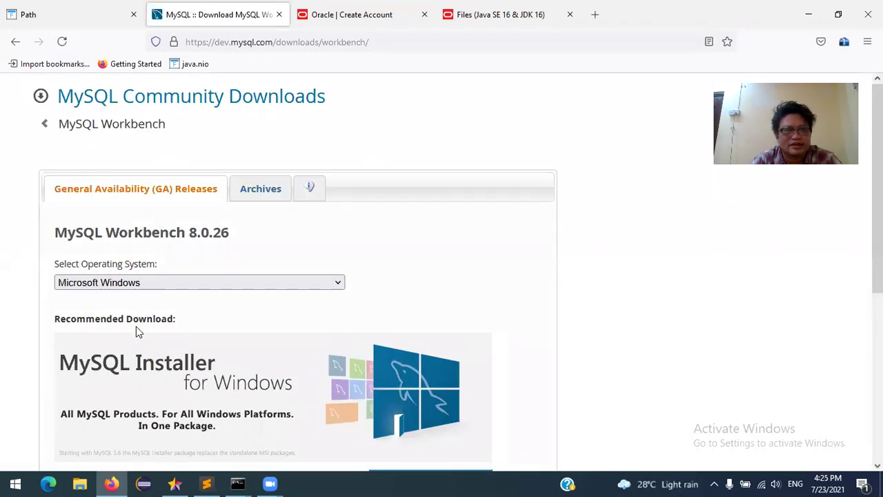
scroll(136, 326, "down", 2)
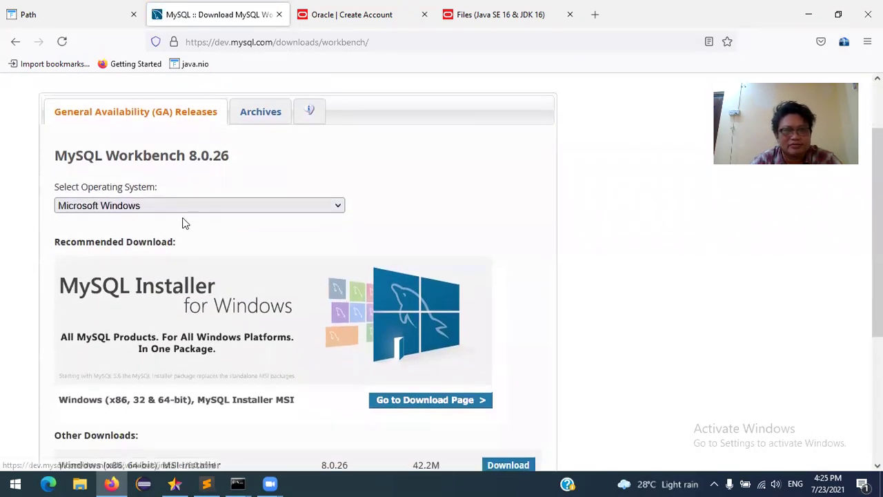
scroll(183, 249, "down", 2)
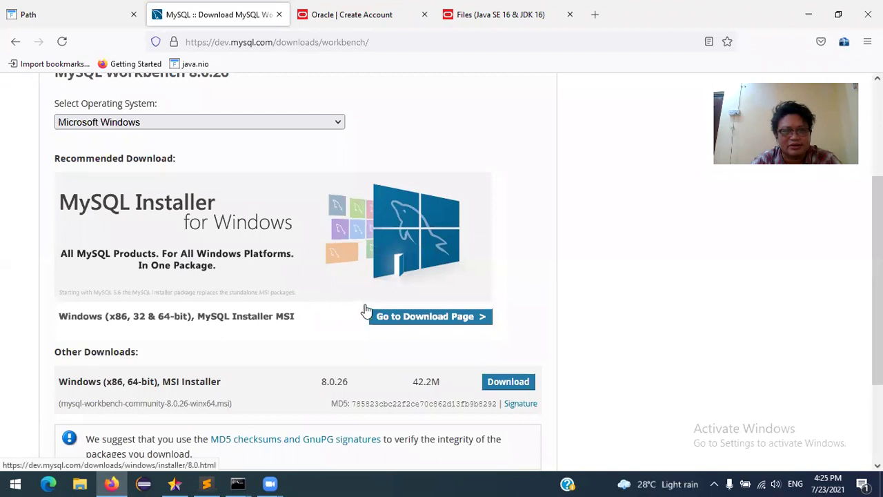
left_click(417, 316)
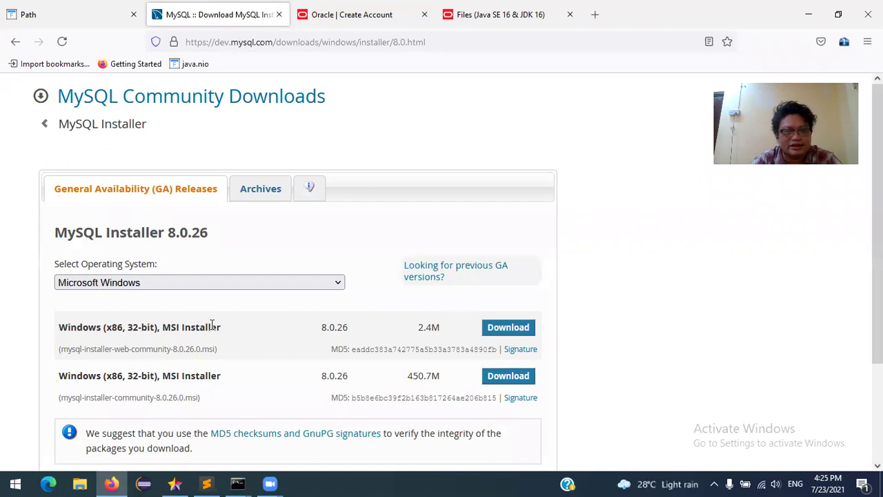
scroll(213, 349, "down", 1)
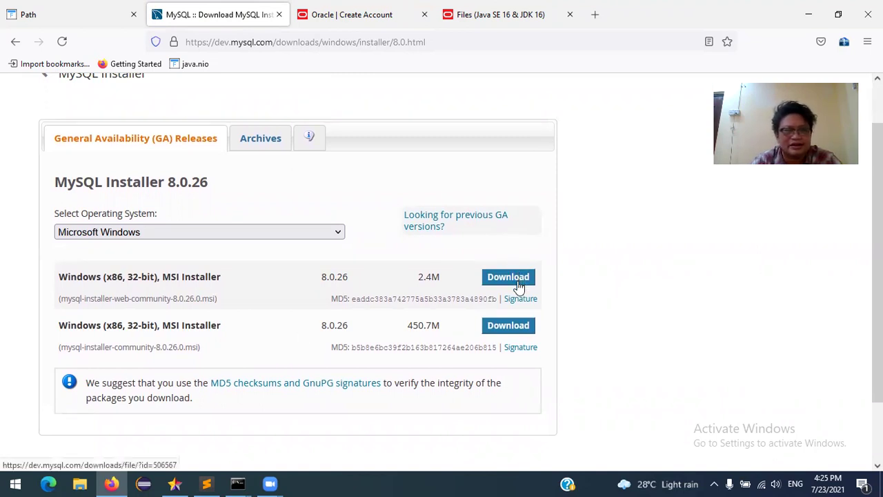
left_click(519, 331)
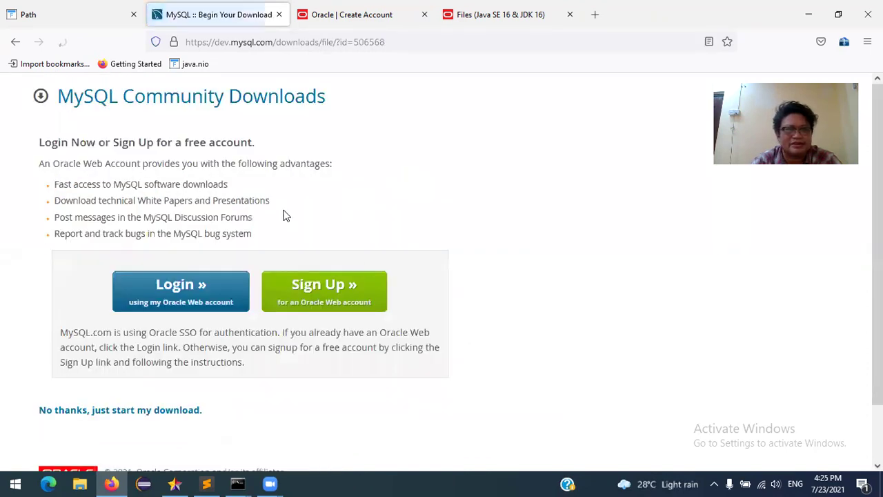
left_click(15, 41)
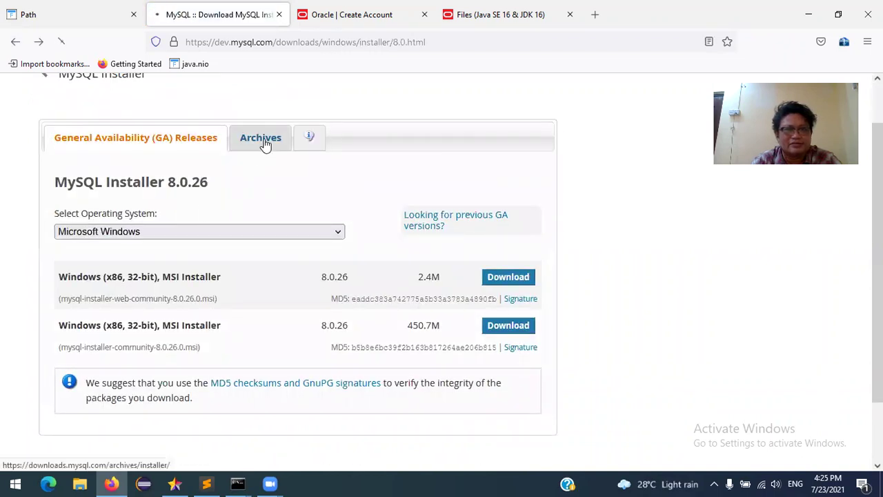
left_click(265, 142)
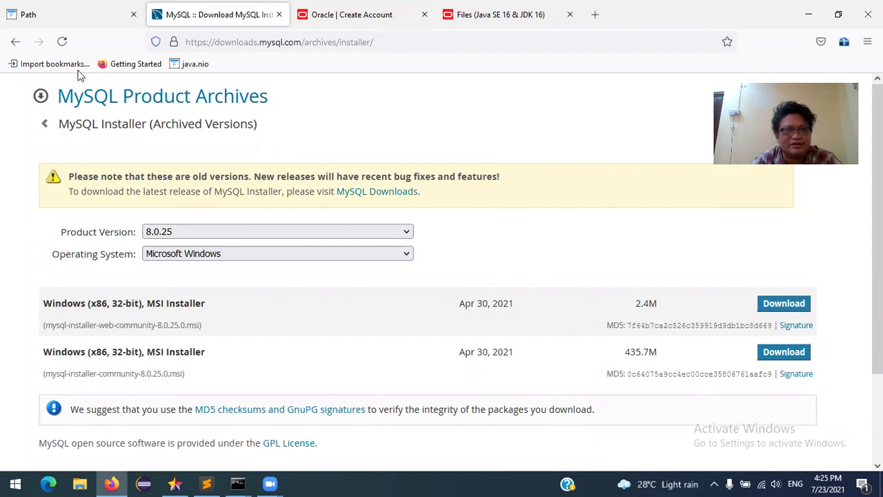
left_click(15, 43)
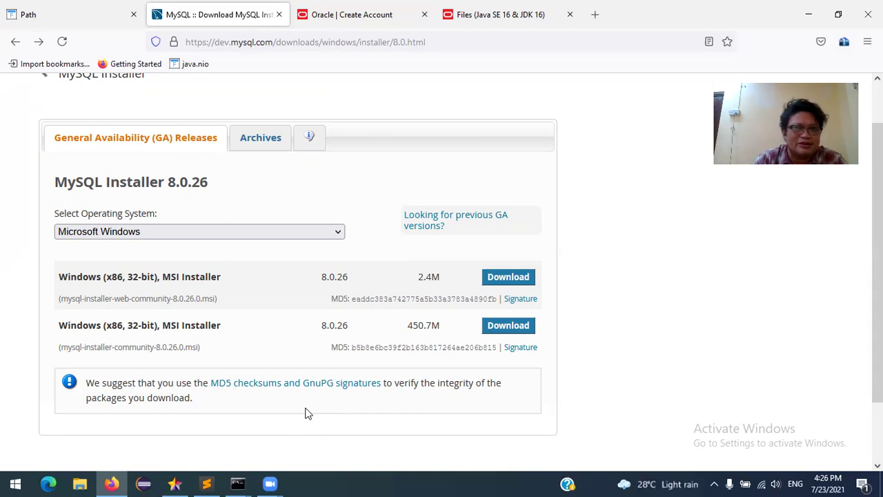
Back on MySQL Workbench 8.0.26 downloads, switch the OS from Ubuntu Linux to macOS for the 112.5M DMG
left_click(13, 41)
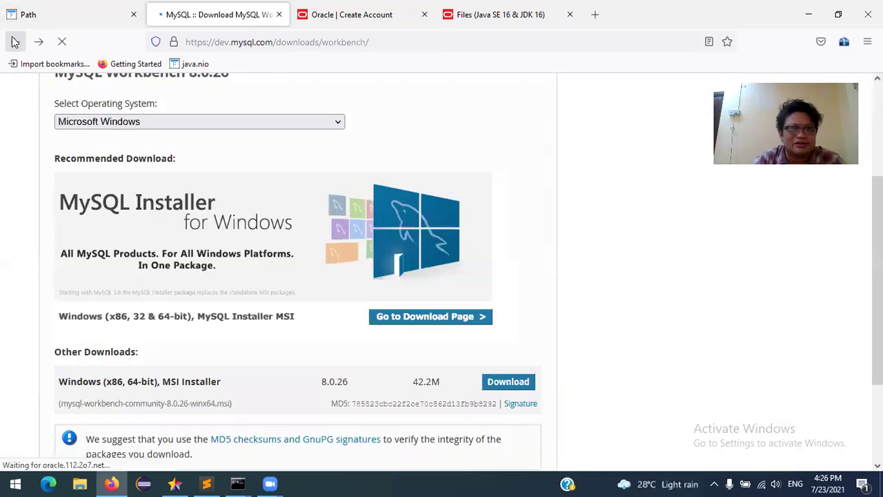
left_click(91, 123)
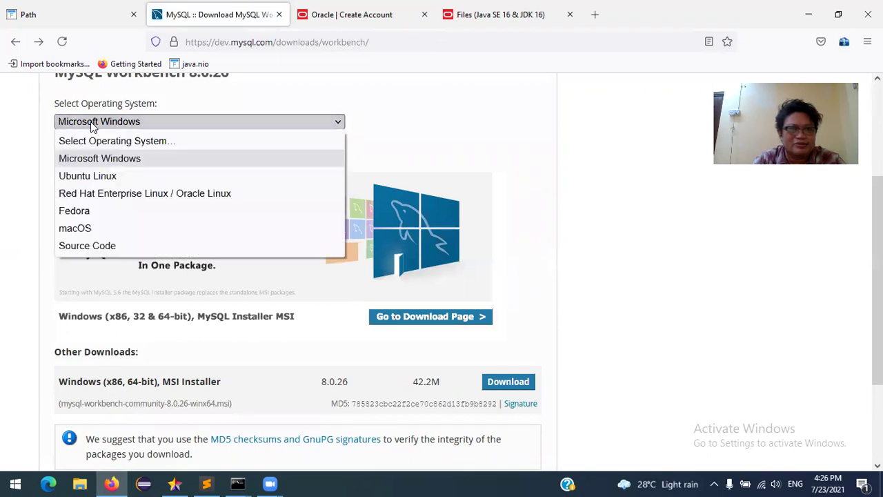
left_click(104, 177)
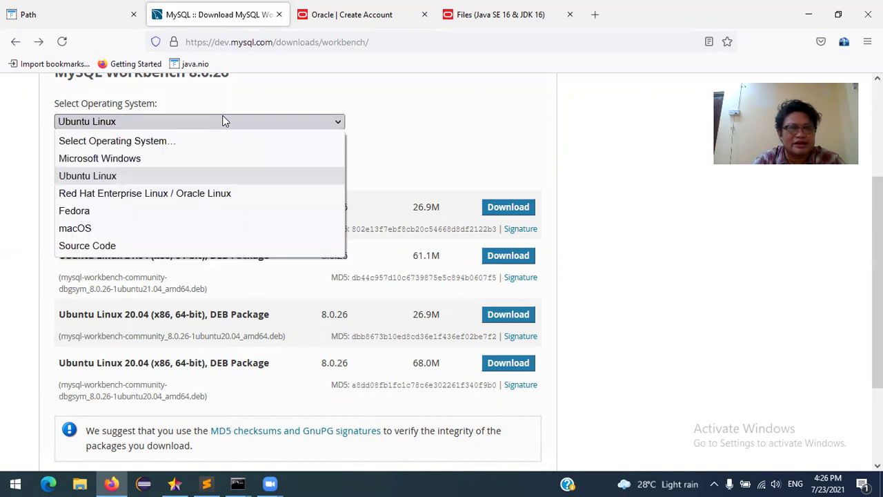
left_click(206, 228)
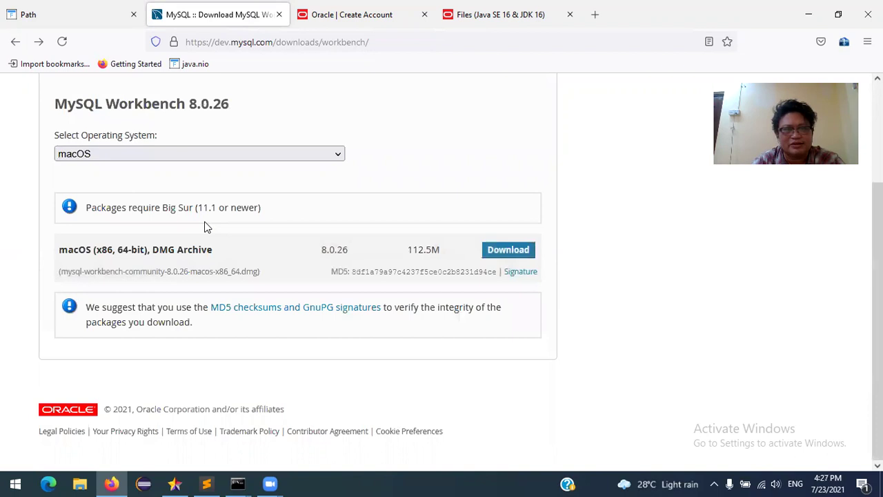